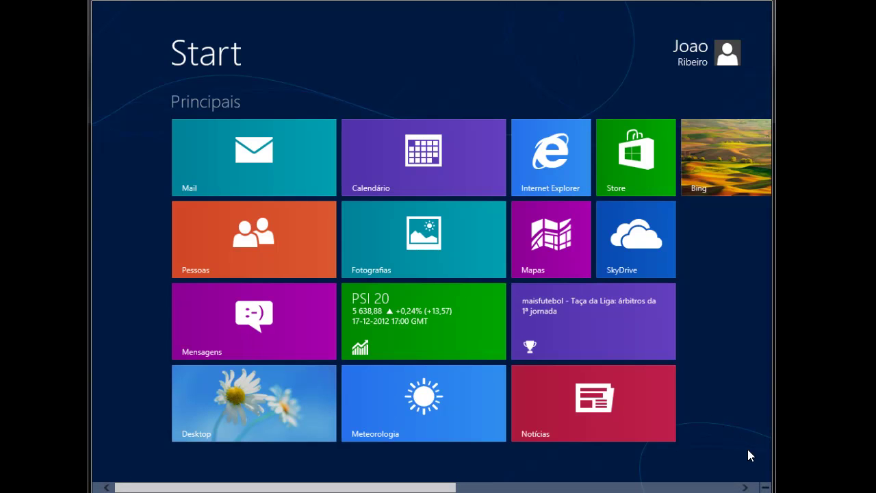
# Shrink the Finanças and Meteorologia tiles on the Start screen to the smaller size
pyautogui.moveTo(764, 488)
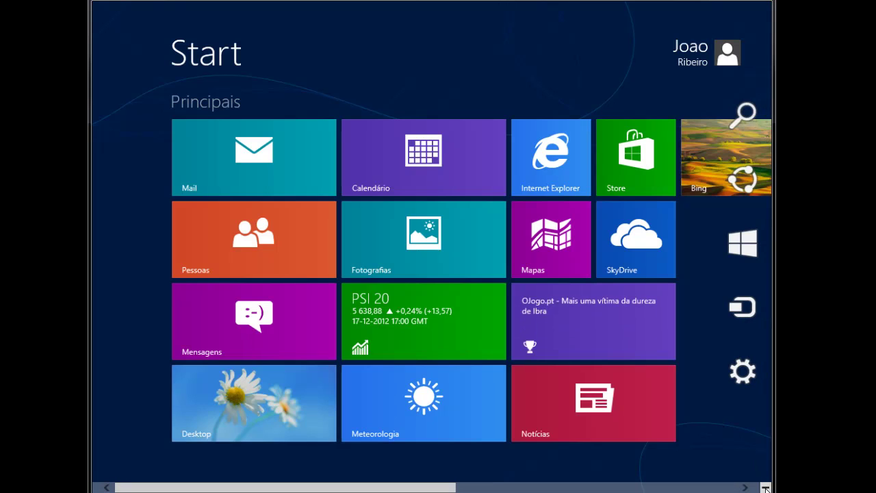
pyautogui.click(765, 488)
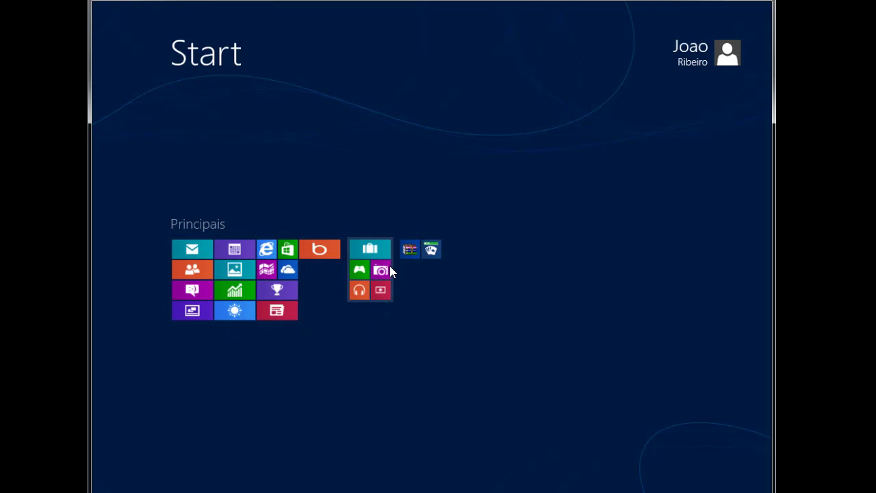
pyautogui.click(283, 262)
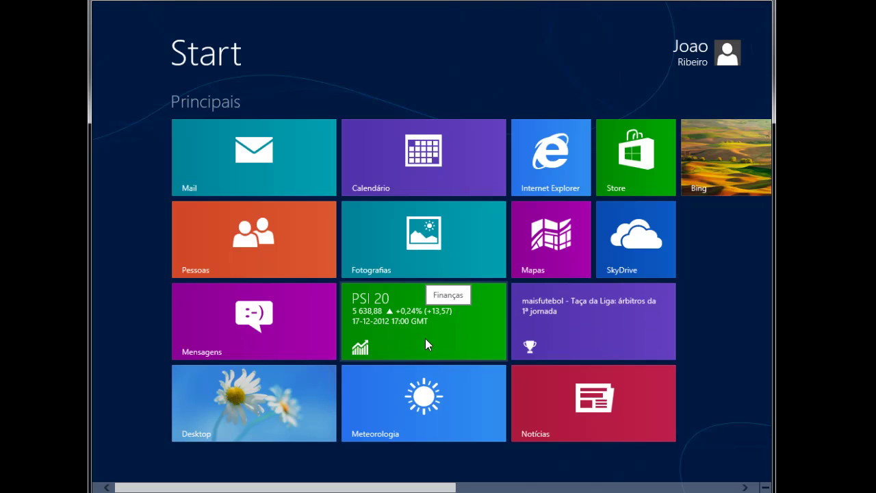
pyautogui.rightClick(425, 338)
pyautogui.click(278, 462)
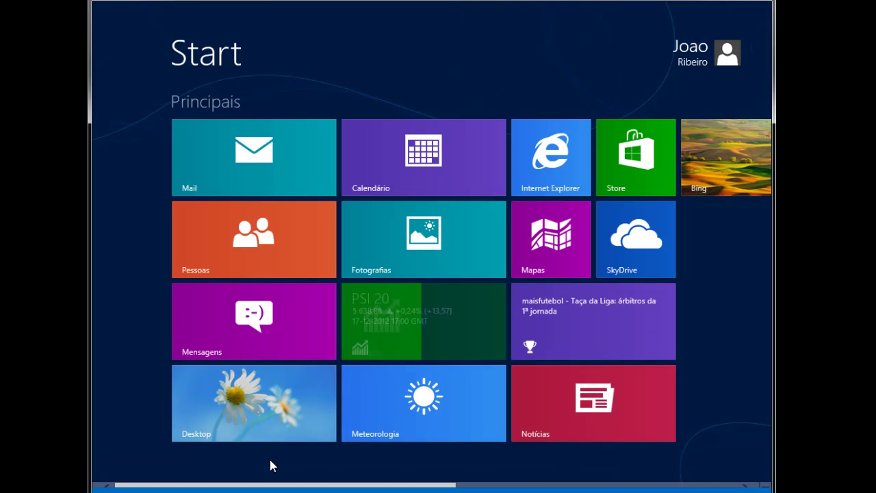
pyautogui.rightClick(412, 415)
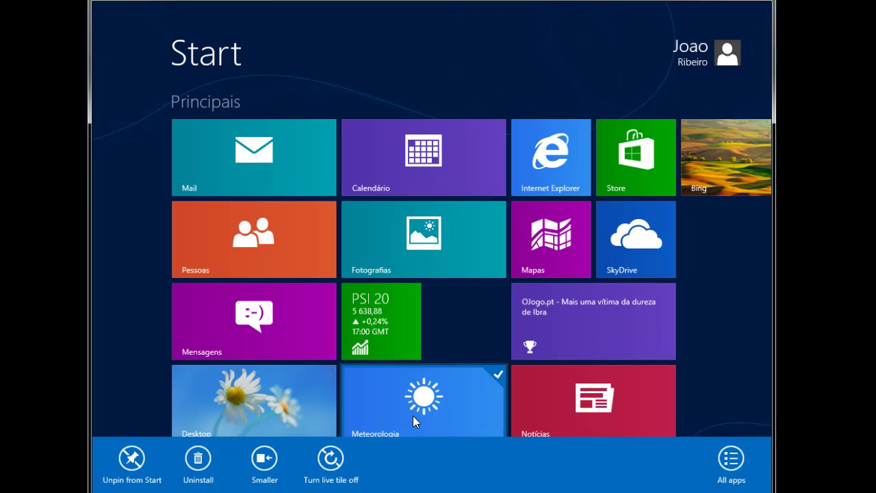
pyautogui.click(264, 463)
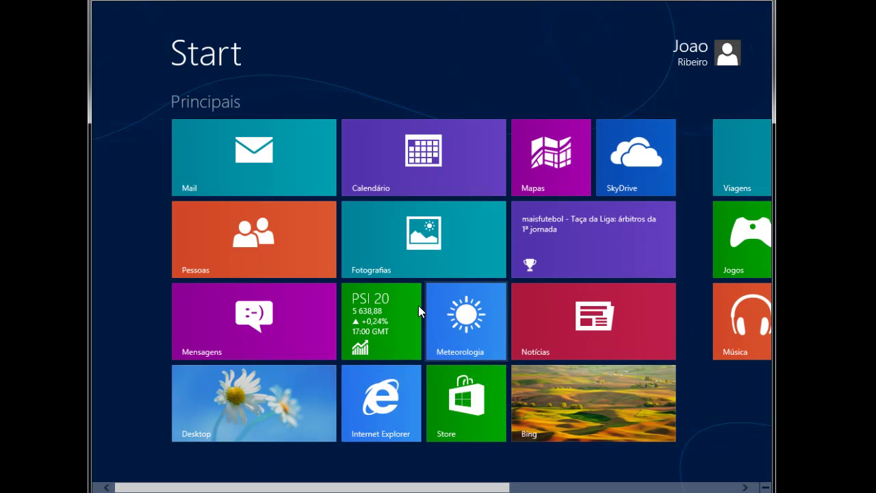
# Switch the Finanças tile to the larger size and return it to the smaller size
pyautogui.rightClick(393, 328)
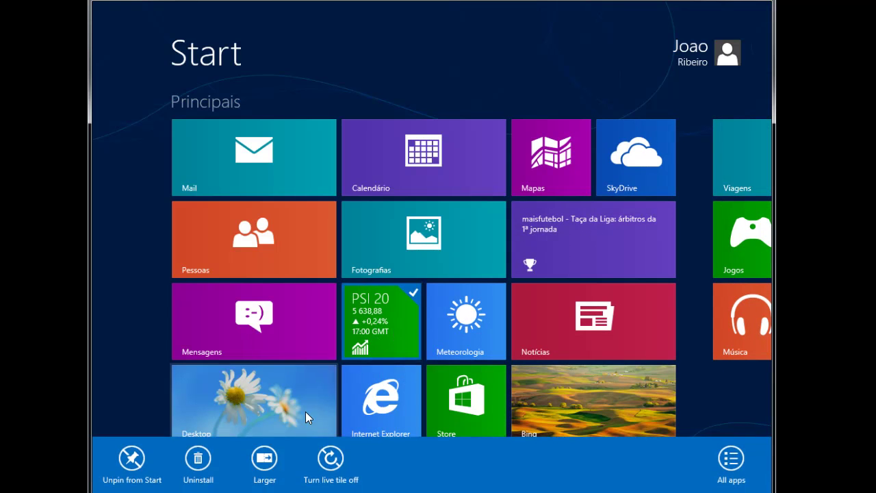
pyautogui.click(264, 458)
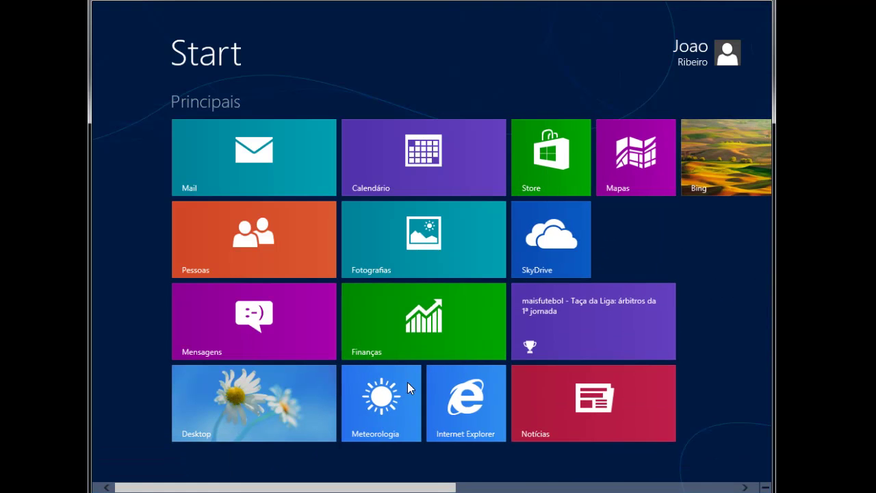
pyautogui.click(269, 467)
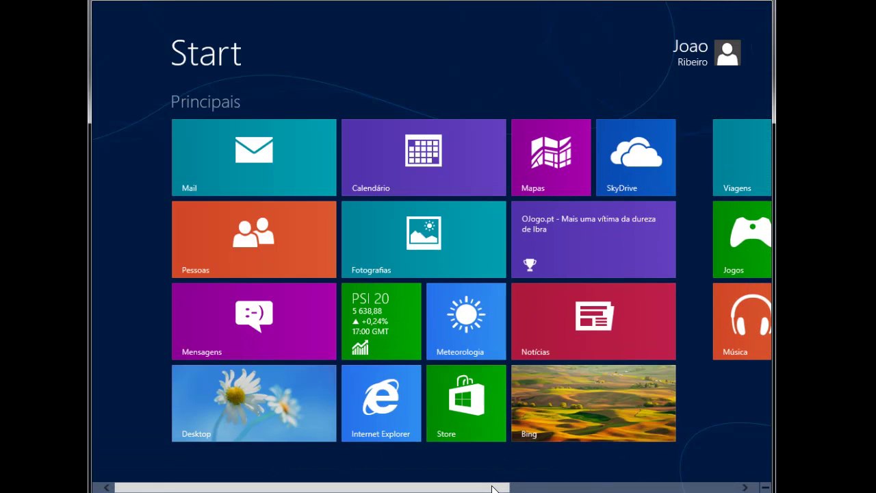
pyautogui.rightClick(311, 428)
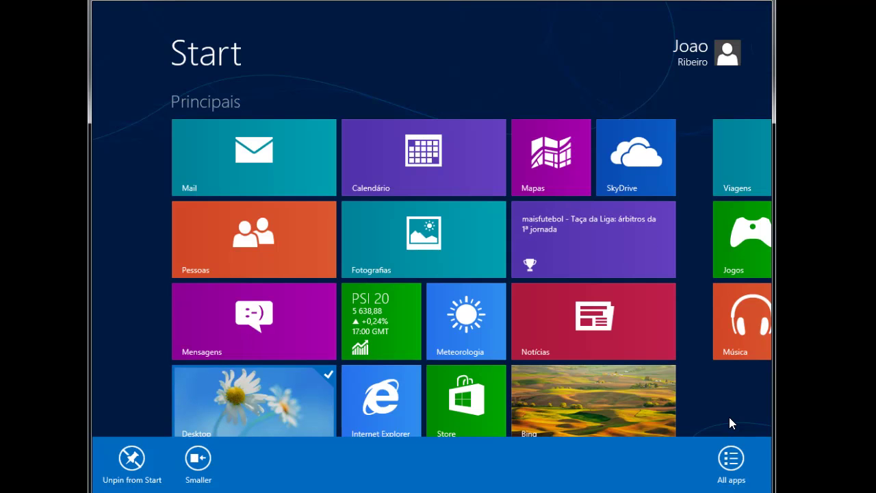
pyautogui.press('Escape')
pyautogui.moveTo(479, 487); pyautogui.dragTo(430, 477)
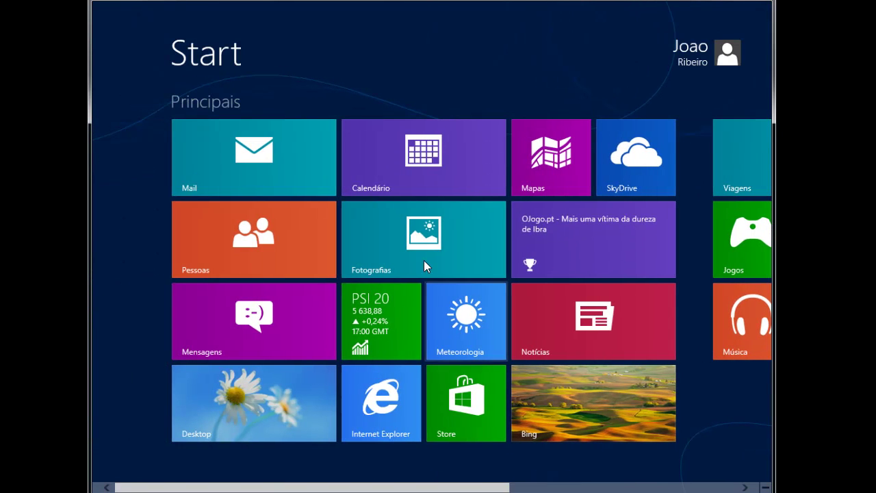
# Move the Mail tile to the end of the first column and place the Desktop tile below it
pyautogui.moveTo(242, 170); pyautogui.dragTo(240, 411)
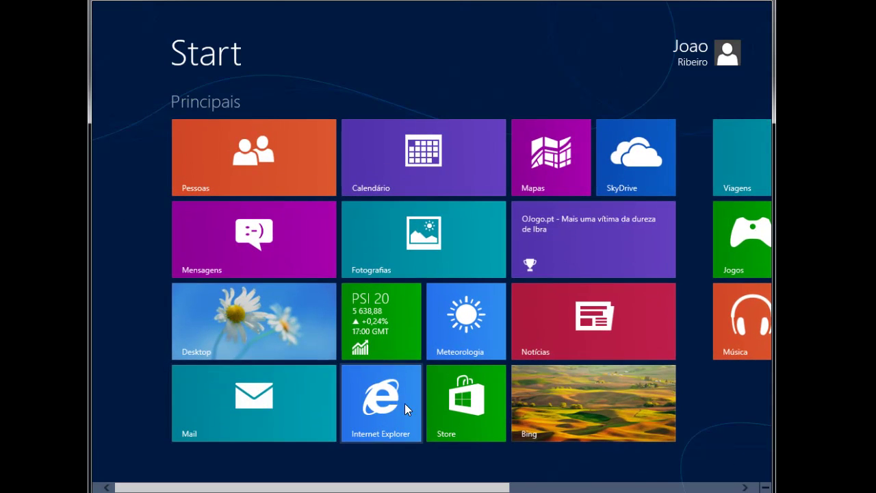
pyautogui.moveTo(299, 319); pyautogui.dragTo(287, 404)
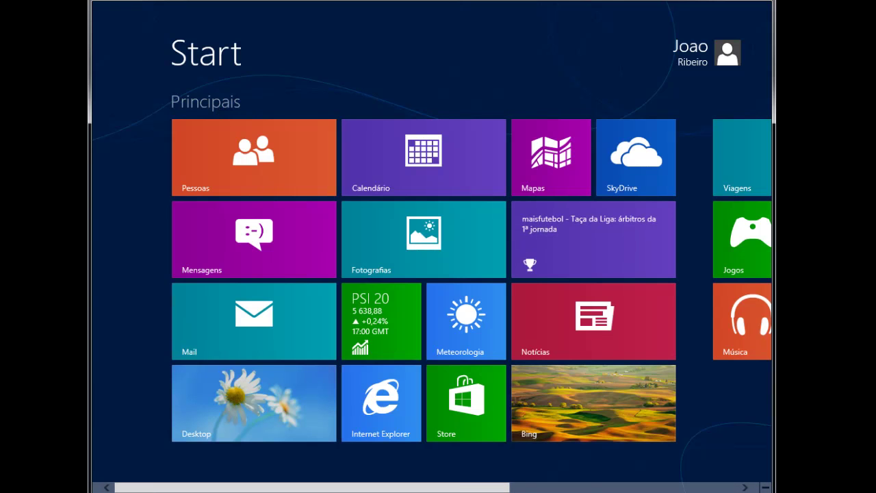
# Search the apps for "calcul" and pin Calculator to the Start screen
pyautogui.moveTo(459, 489); pyautogui.dragTo(711, 490)
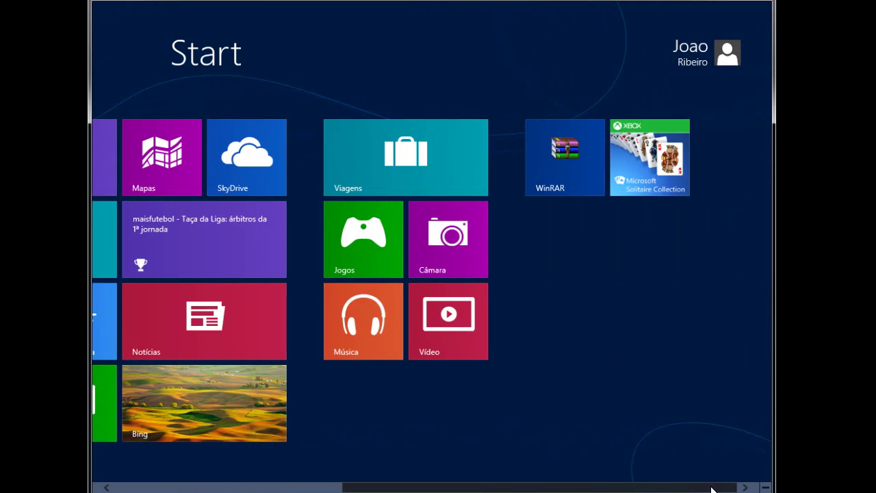
pyautogui.moveTo(625, 488); pyautogui.dragTo(602, 490)
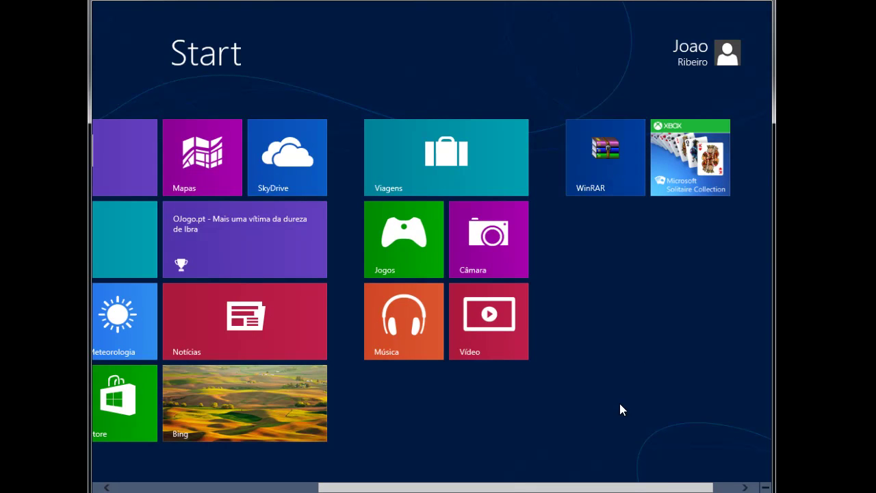
pyautogui.moveTo(639, 487)
pyautogui.mouseDown()
pyautogui.moveTo(505, 481)
pyautogui.moveTo(628, 481)
pyautogui.mouseUp()
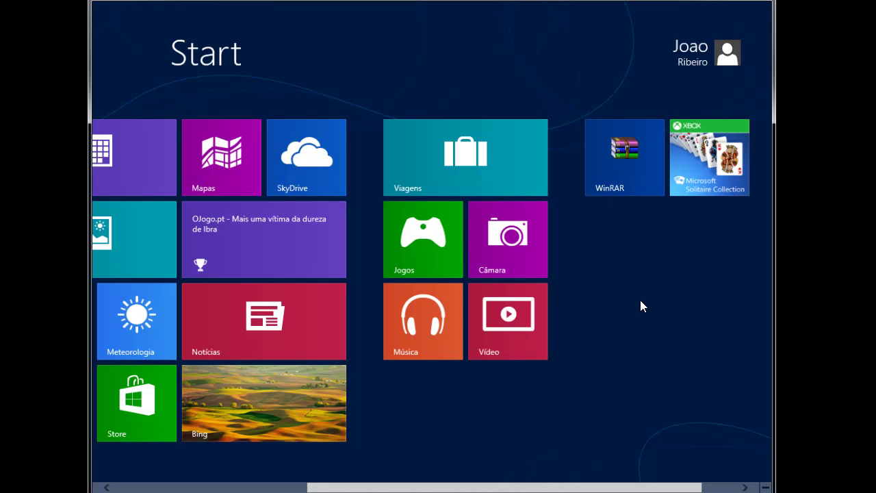
pyautogui.write('calcul')
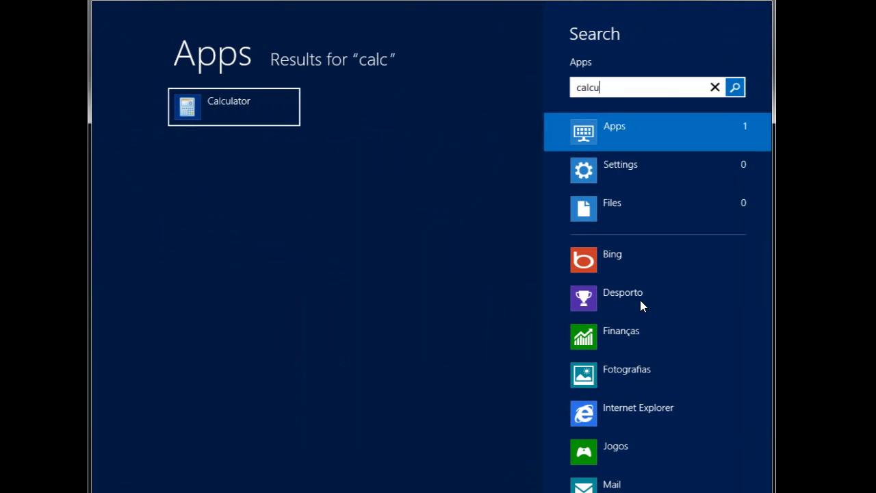
pyautogui.rightClick(213, 112)
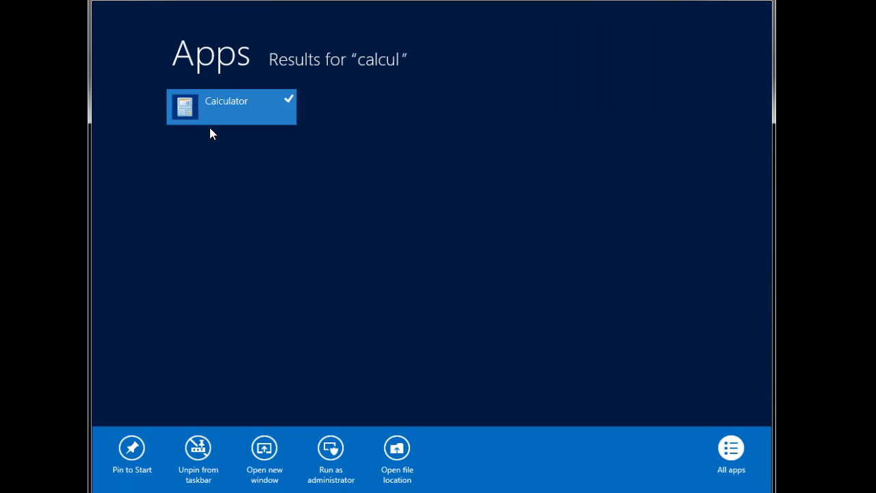
pyautogui.click(134, 454)
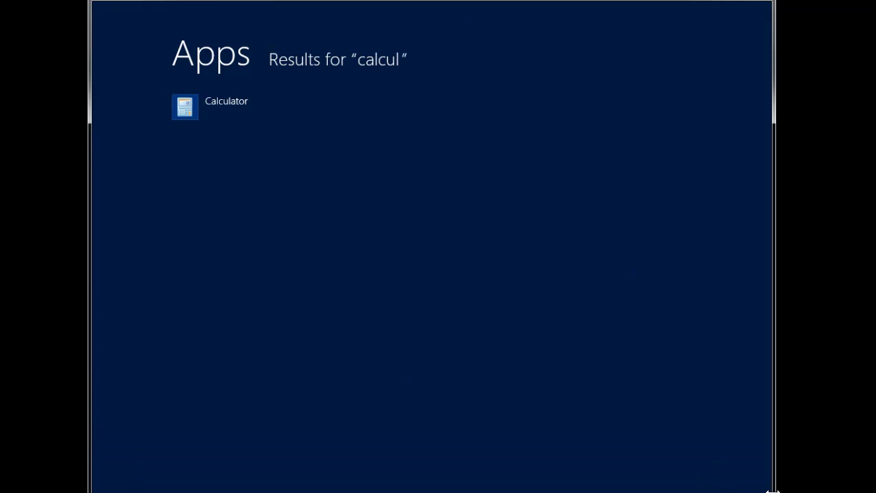
pyautogui.moveTo(771, 489)
pyautogui.click(748, 247)
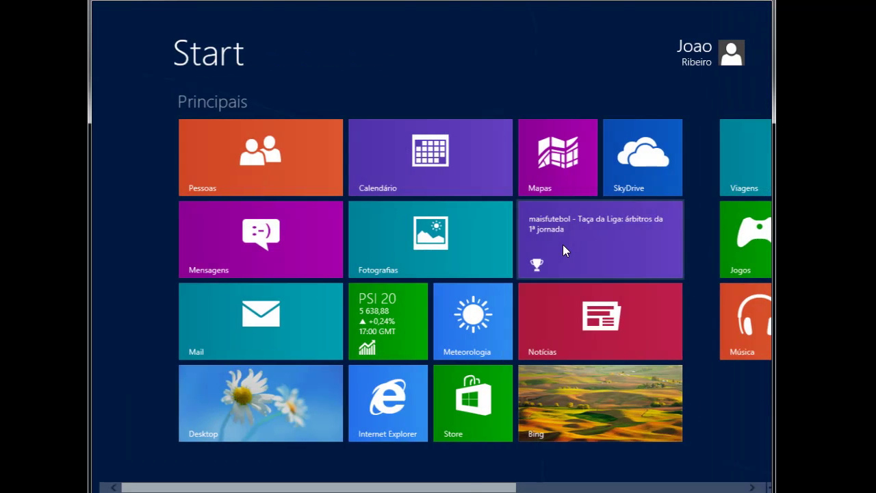
pyautogui.moveTo(463, 486); pyautogui.dragTo(701, 488)
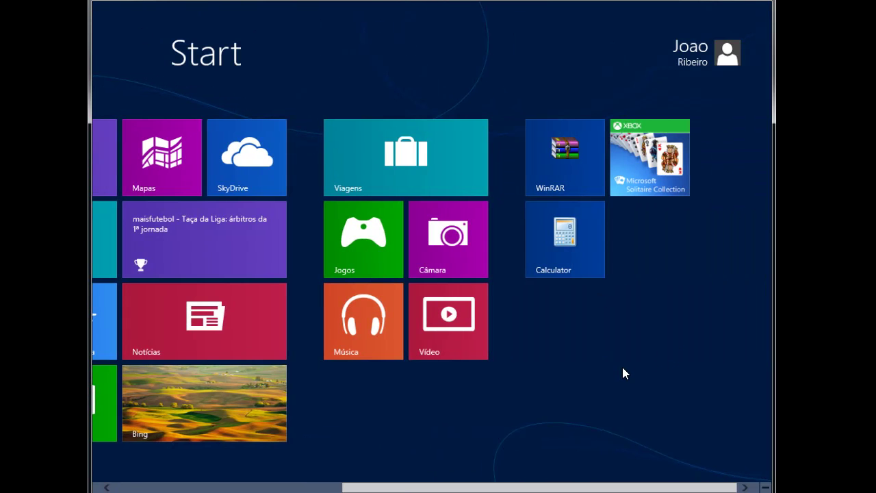
# Search the apps for "note", pin Notepad to the Start screen, and place its tile ahead of Calculator
pyautogui.write('note')
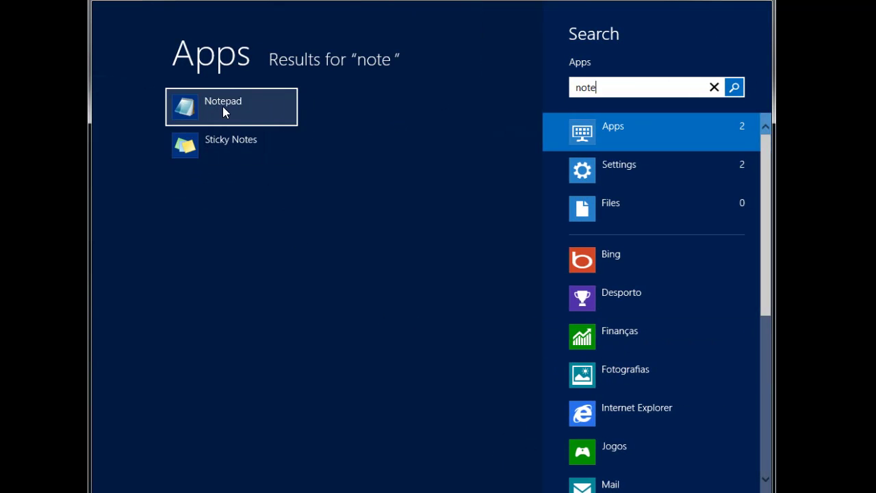
pyautogui.rightClick(223, 111)
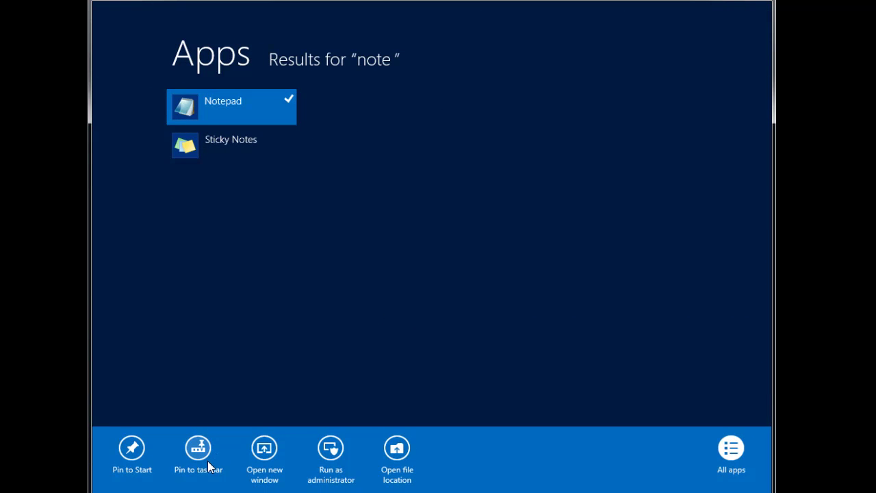
pyautogui.click(135, 460)
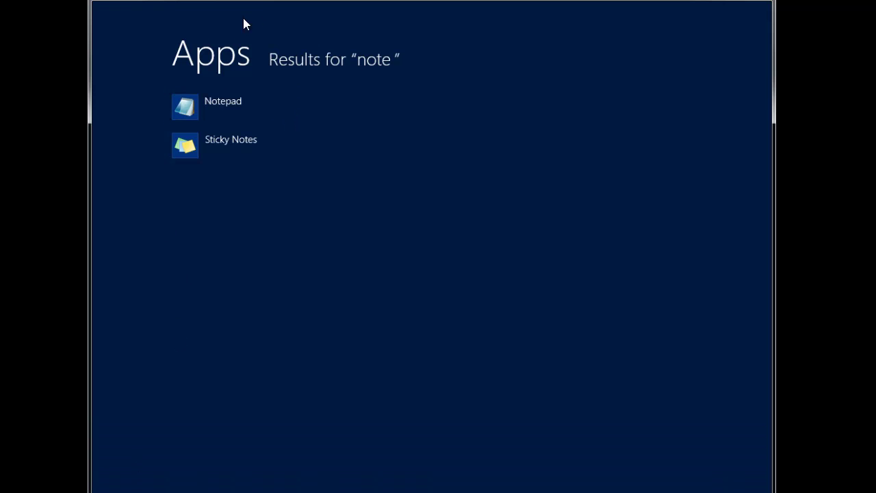
pyautogui.moveTo(768, 490)
pyautogui.click(745, 245)
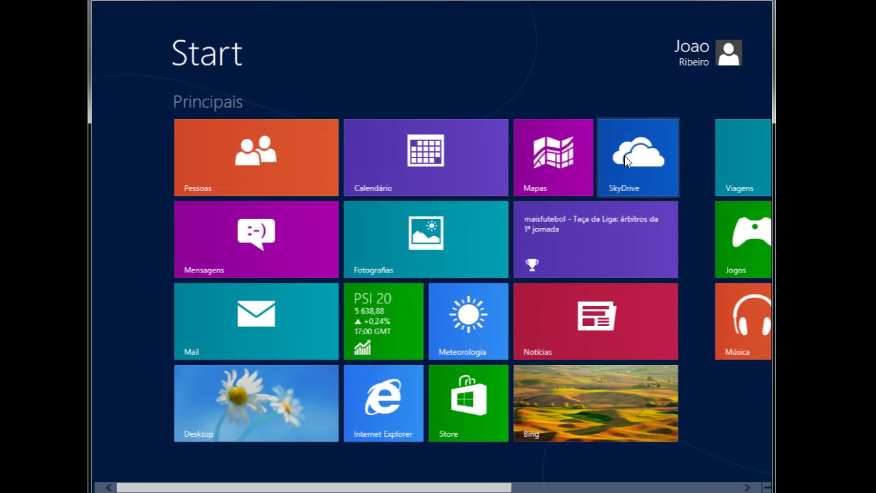
pyautogui.click(515, 487)
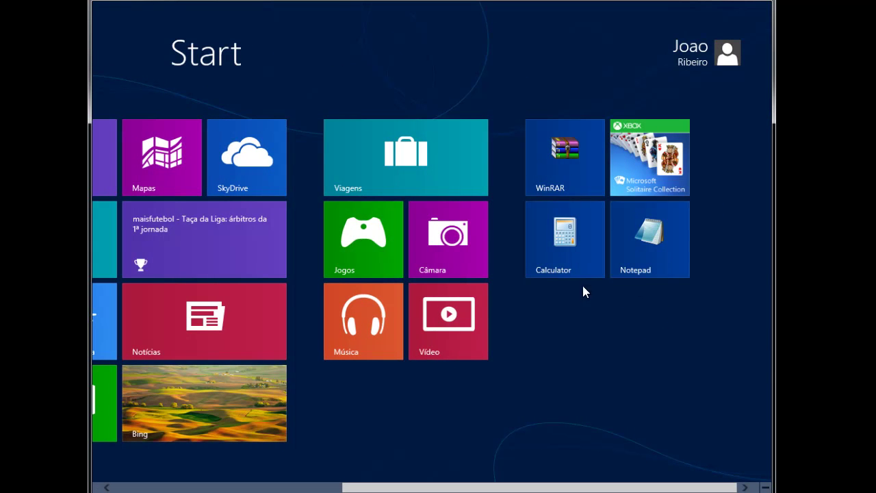
pyautogui.moveTo(669, 247); pyautogui.dragTo(565, 218)
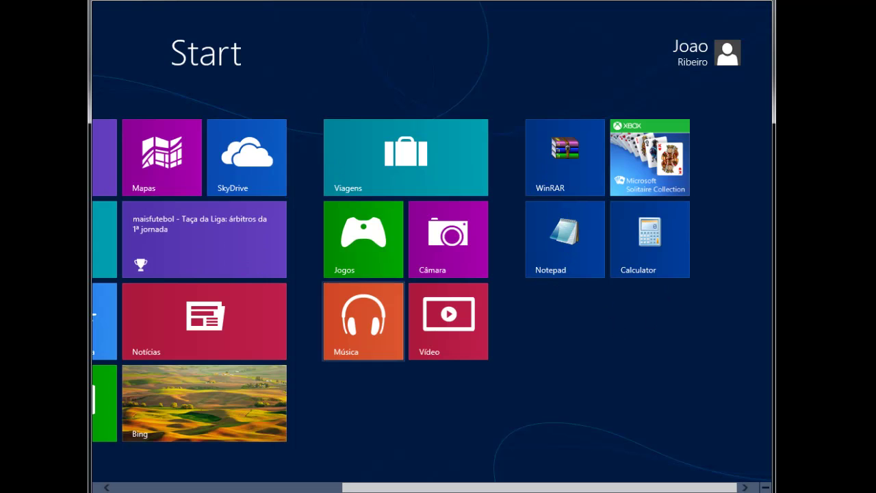
# Move the WinRAR tile below Música in the Viagens group and return it to the last group
pyautogui.scroll(5, 469, 450)
pyautogui.scroll(-1, 468, 441)
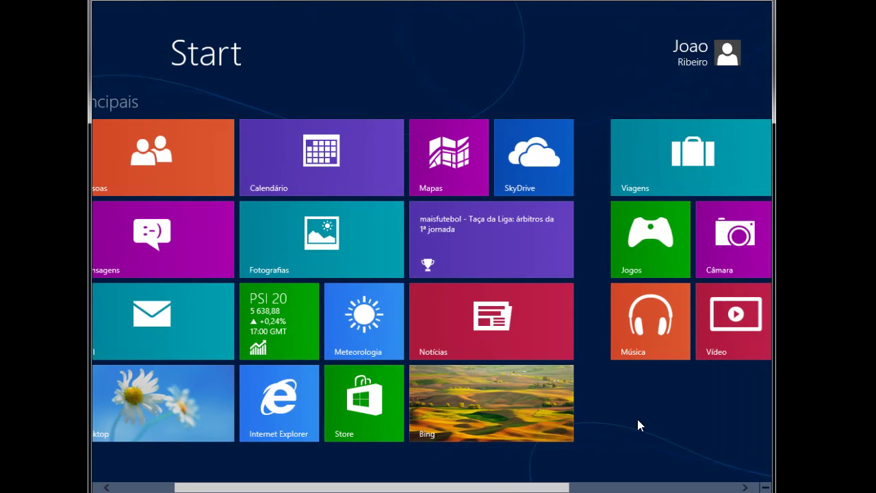
pyautogui.scroll(-1, 637, 418)
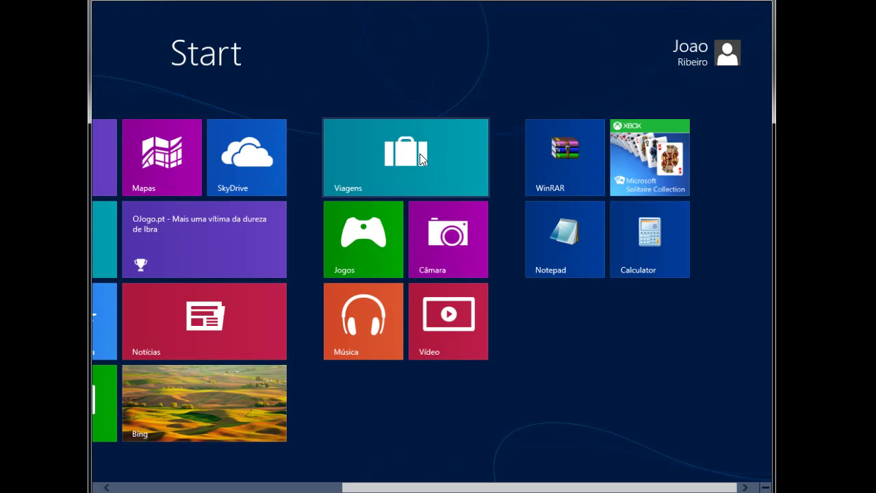
pyautogui.moveTo(553, 167); pyautogui.dragTo(354, 404)
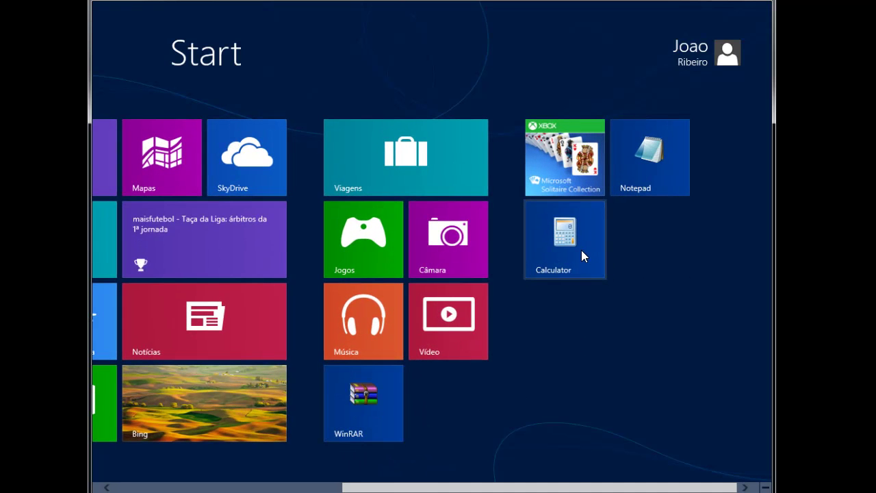
pyautogui.moveTo(398, 391); pyautogui.dragTo(648, 239)
# Move the Jogos tile from the Viagens group into the last group and place Microsoft Solitaire Collection after it
pyautogui.moveTo(362, 248); pyautogui.dragTo(573, 326)
pyautogui.moveTo(572, 167); pyautogui.dragTo(656, 325)
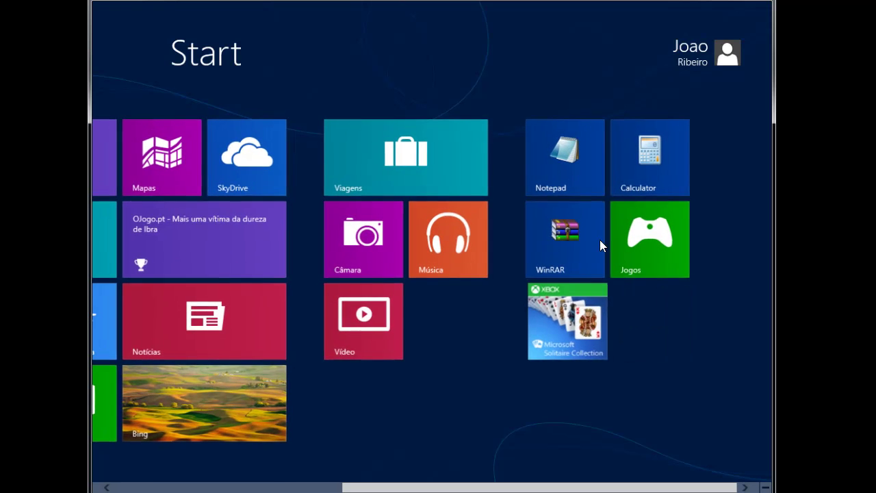
# Move the WinRAR, Notepad and Calculator tiles from the last group into the Viagens group
pyautogui.moveTo(578, 225); pyautogui.dragTo(494, 298)
pyautogui.moveTo(579, 198); pyautogui.dragTo(457, 403)
pyautogui.moveTo(565, 159); pyautogui.dragTo(458, 404)
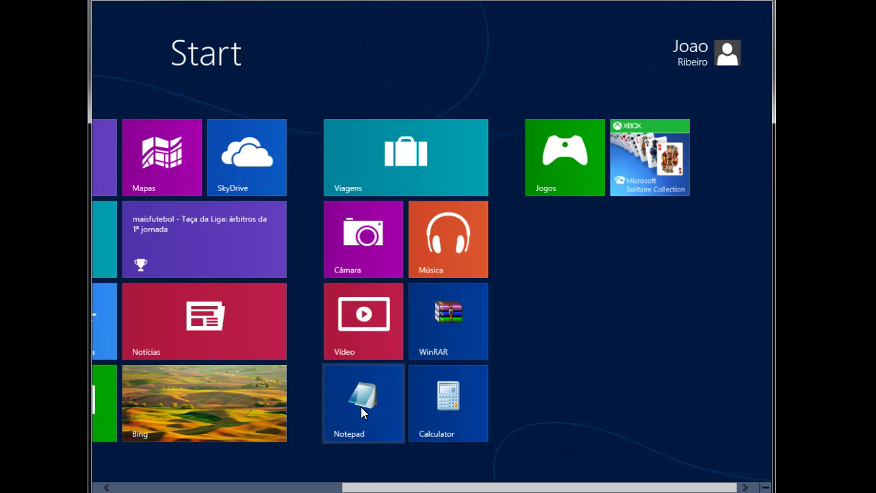
# Create a new tile group between Principais and the Viagens group containing Notepad, Calculator and WinRAR
pyautogui.moveTo(370, 412); pyautogui.dragTo(297, 326)
pyautogui.moveTo(272, 310); pyautogui.dragTo(329, 331)
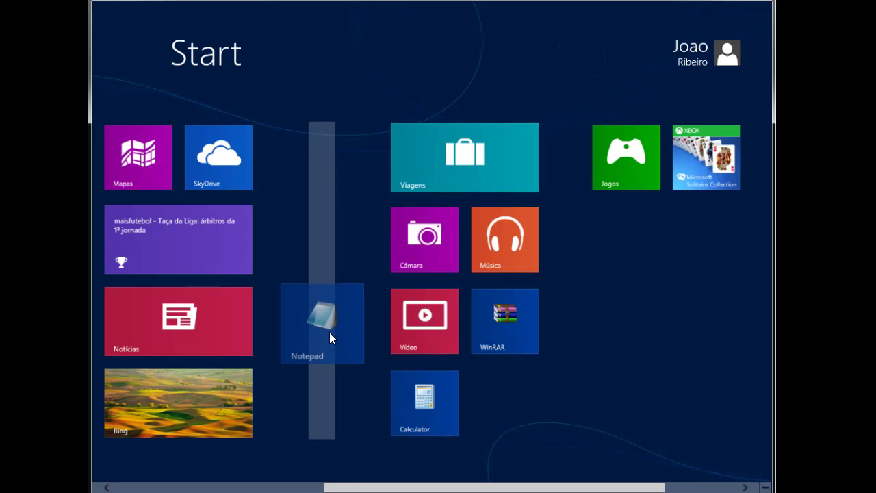
pyautogui.moveTo(329, 332); pyautogui.dragTo(329, 332)
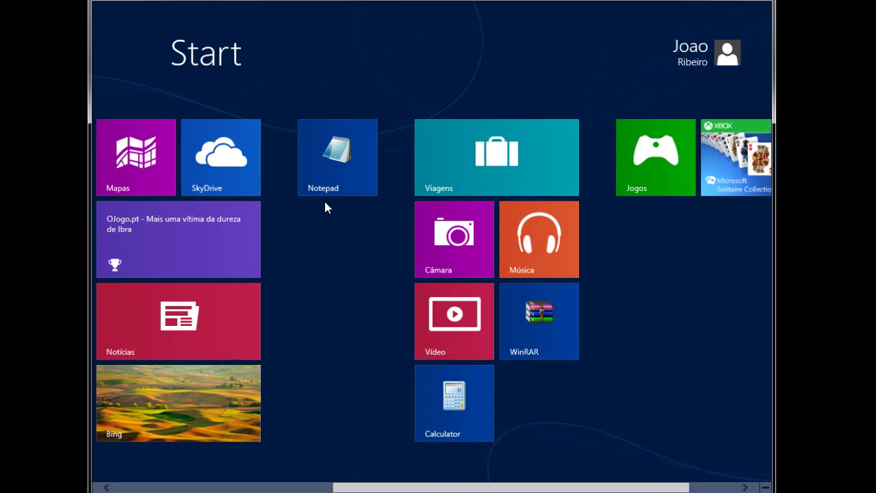
pyautogui.moveTo(479, 411); pyautogui.dragTo(352, 228)
pyautogui.moveTo(621, 319); pyautogui.dragTo(436, 182)
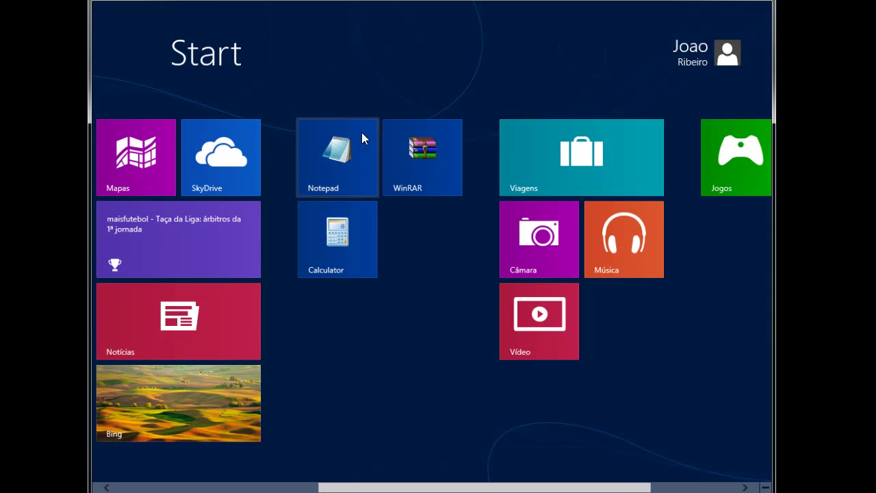
# Bring up the tile options for Notepad alone and together with SkyDrive, and clear the selection
pyautogui.rightClick(349, 185)
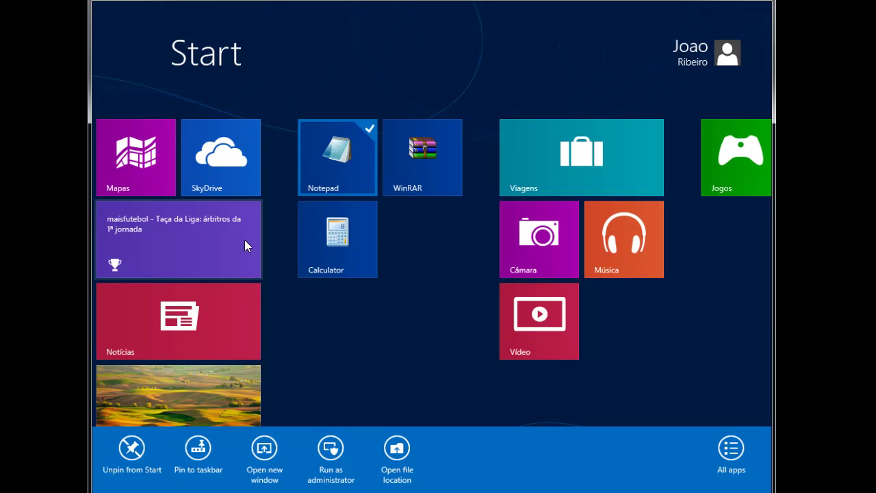
pyautogui.rightClick(206, 176)
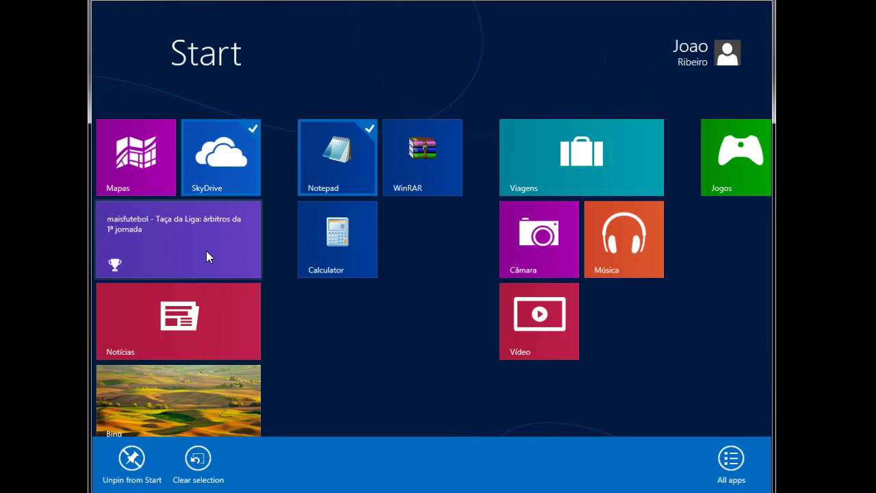
pyautogui.rightClick(244, 161)
pyautogui.rightClick(324, 155)
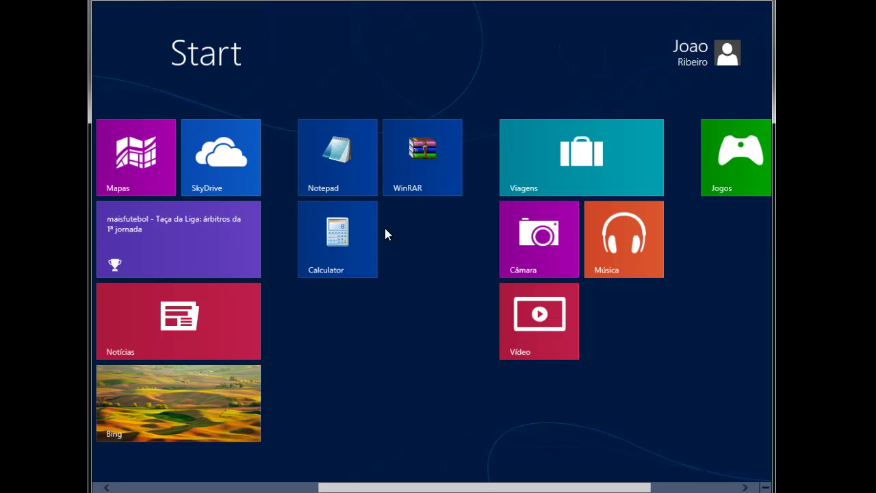
# Name the tile group containing Notepad, WinRAR and Calculator "Utilitários" and return to the full-size tiles
pyautogui.scroll(-3, 391, 380)
pyautogui.scroll(5, 420, 389)
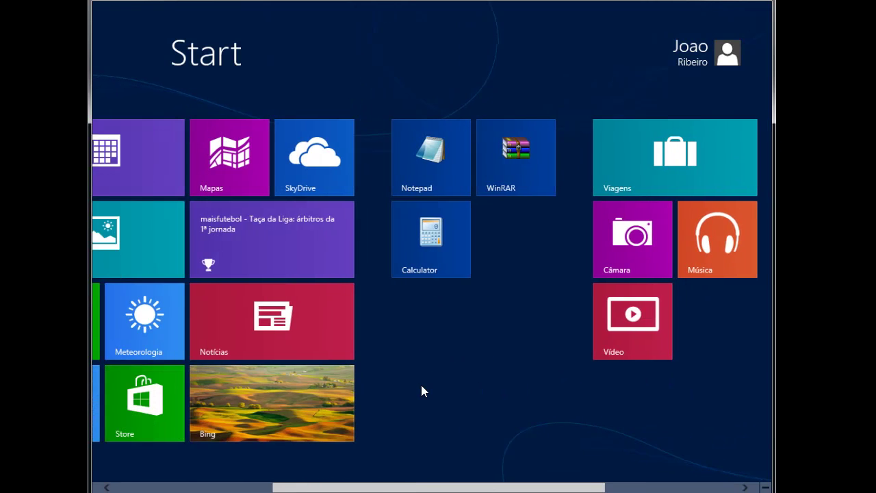
pyautogui.click(765, 487)
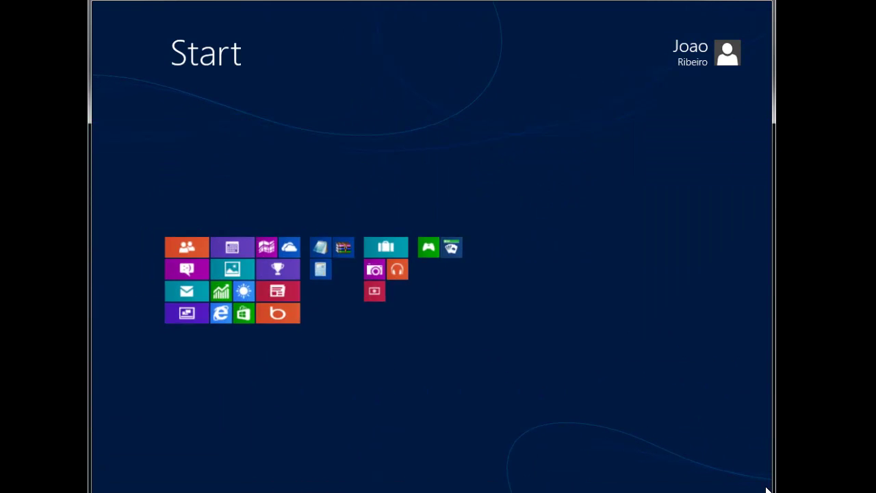
pyautogui.rightClick(314, 254)
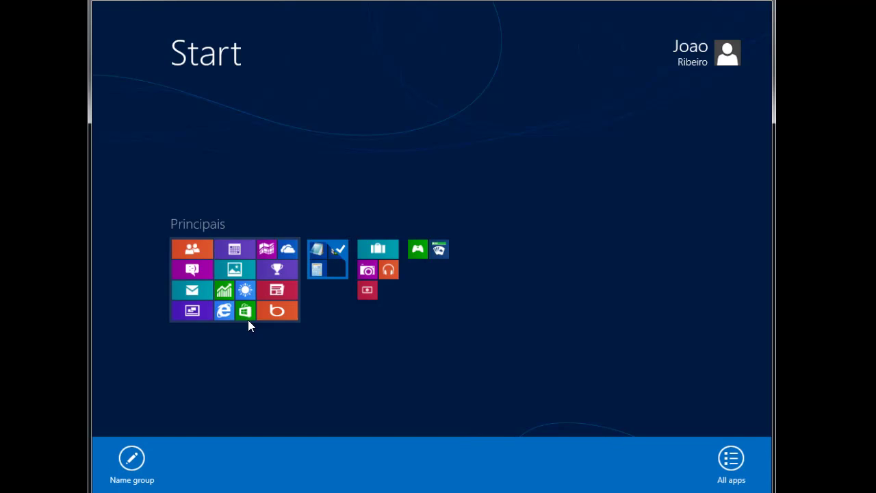
pyautogui.click(132, 459)
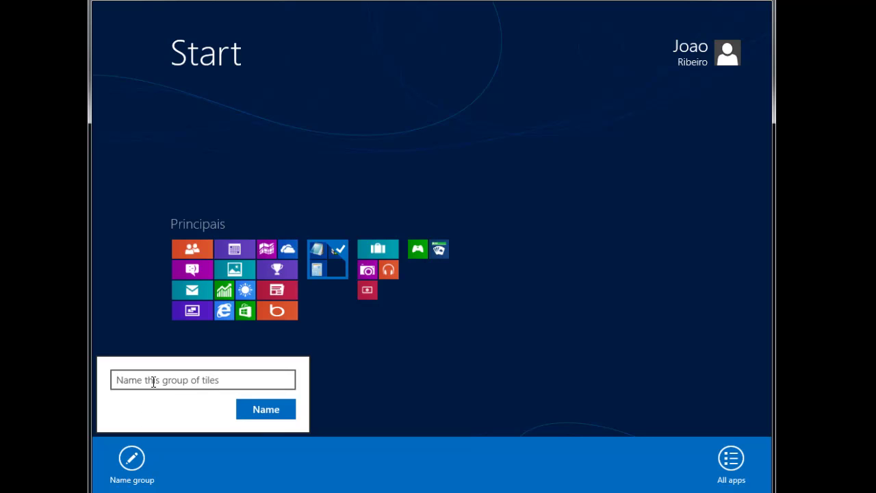
pyautogui.write('Utilitários')
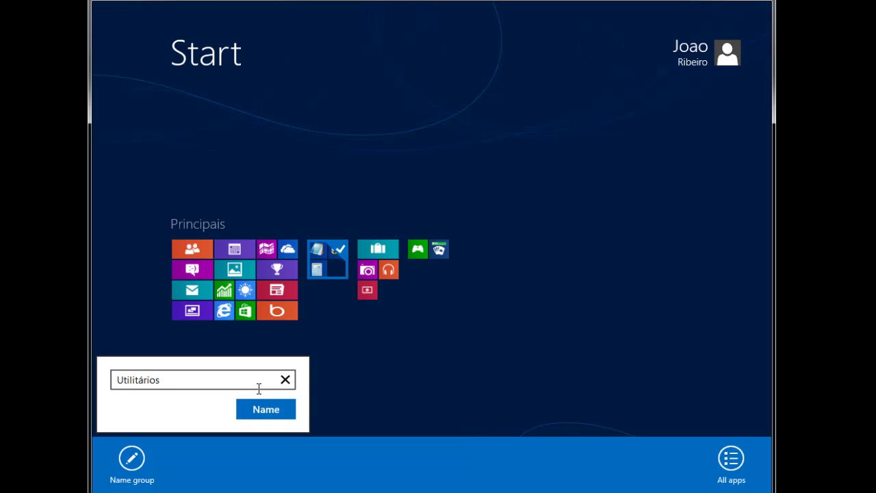
pyautogui.press('Return')
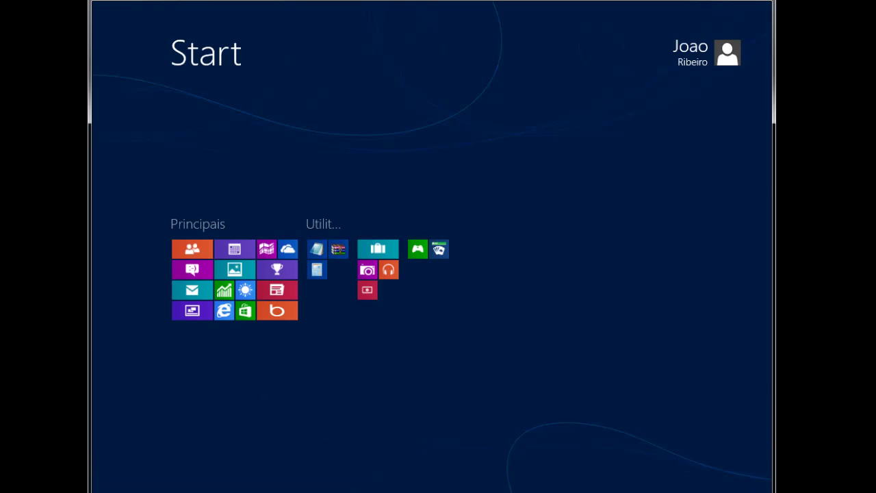
pyautogui.click(490, 351)
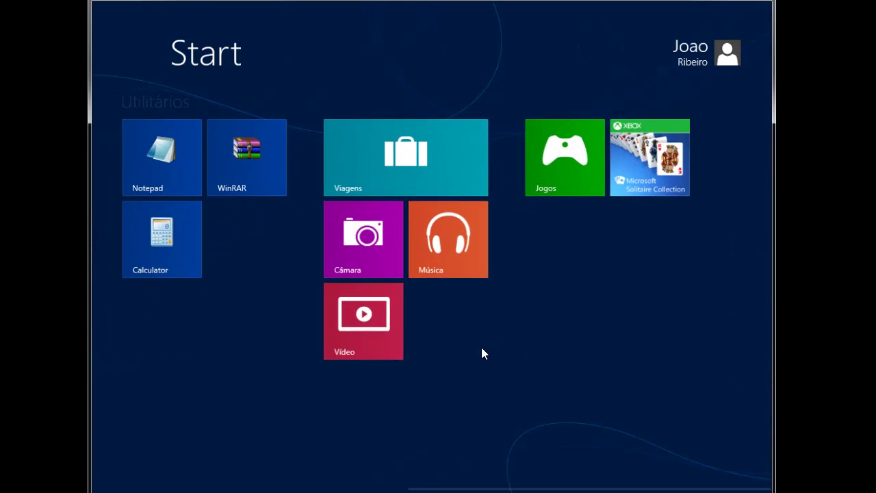
# Review the arrangement of all tile groups on the Start screen, from Principais through Utilitários to the Jogos group
pyautogui.scroll(2, 432, 385)
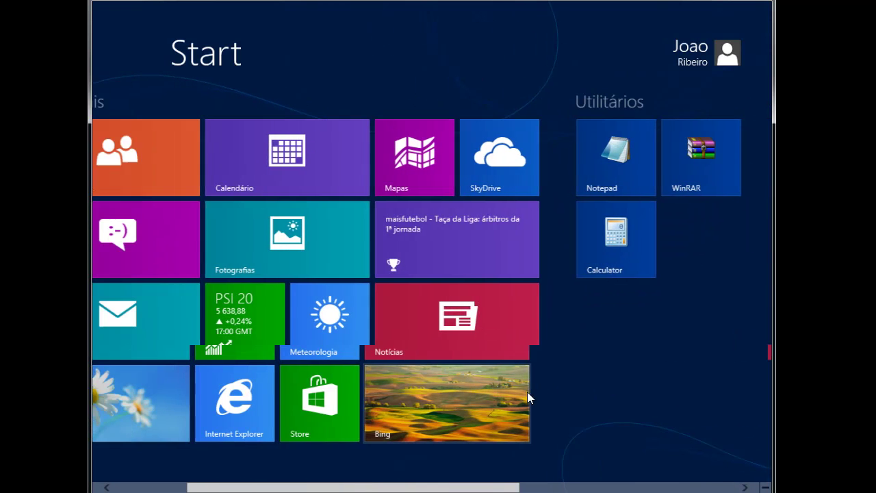
pyautogui.scroll(-2, 686, 310)
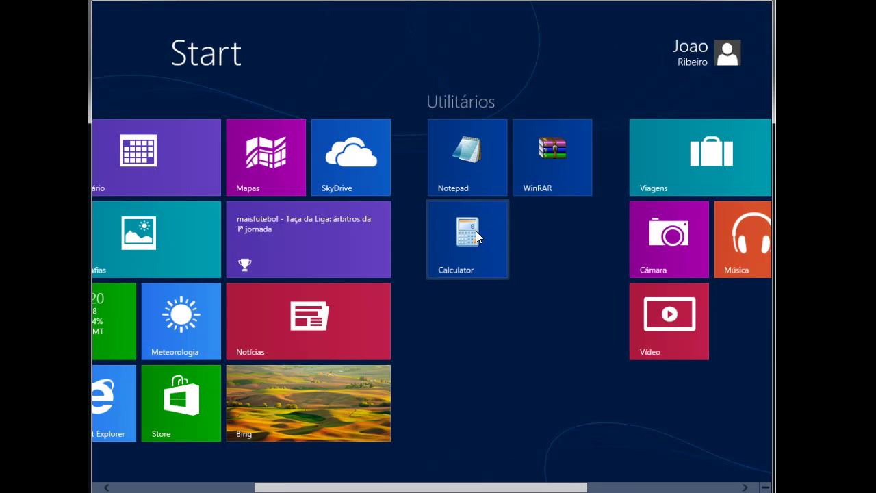
pyautogui.scroll(-2, 483, 311)
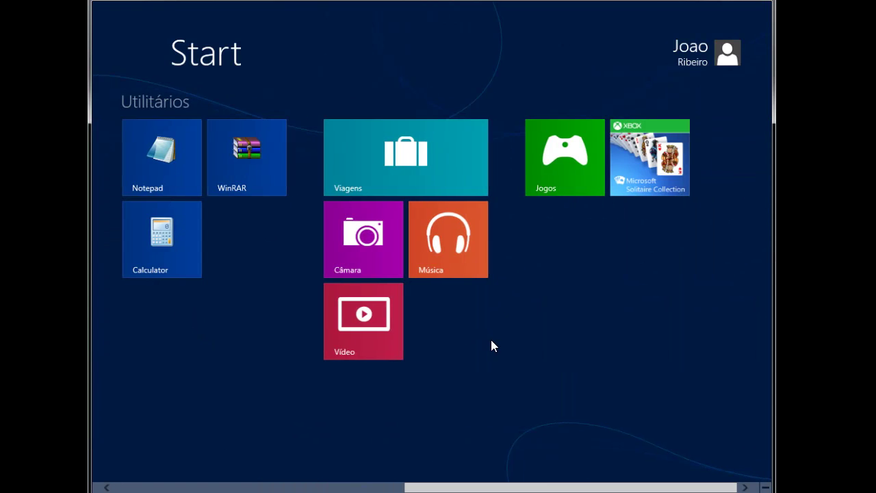
pyautogui.scroll(1, 492, 340)
pyautogui.scroll(4, 504, 353)
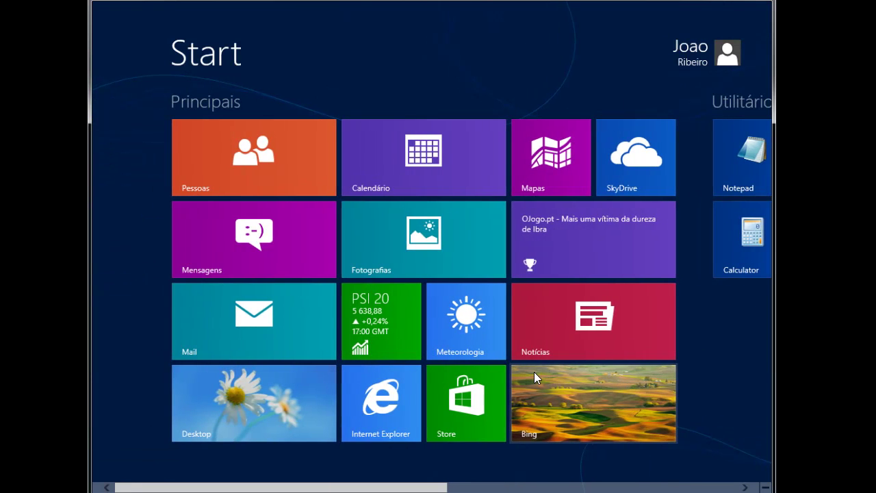
pyautogui.scroll(-4, 534, 372)
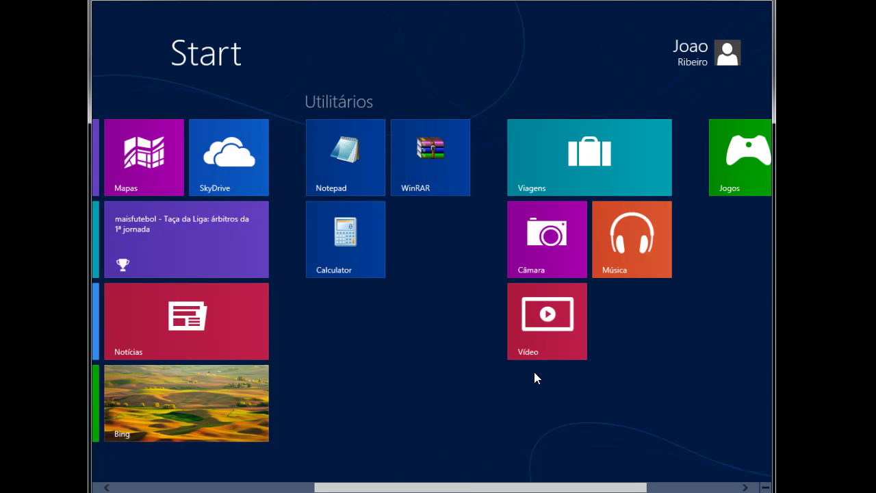
pyautogui.scroll(-2, 534, 376)
pyautogui.scroll(4, 533, 376)
pyautogui.scroll(2, 534, 371)
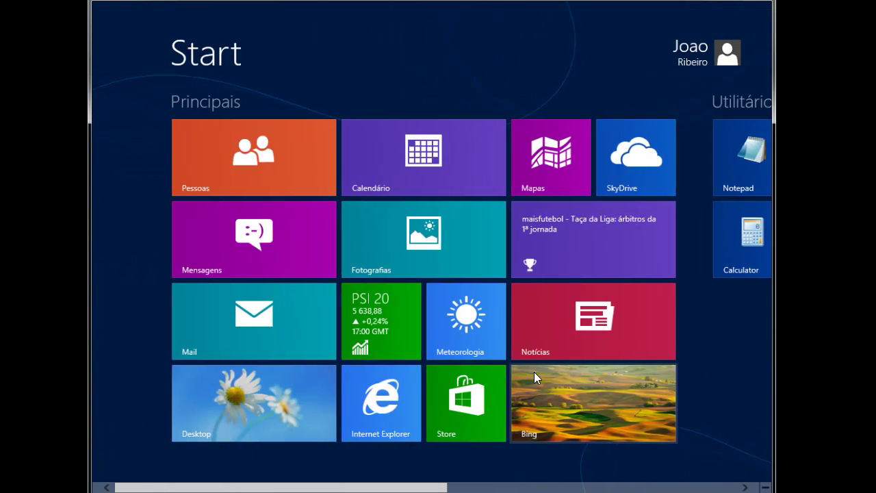